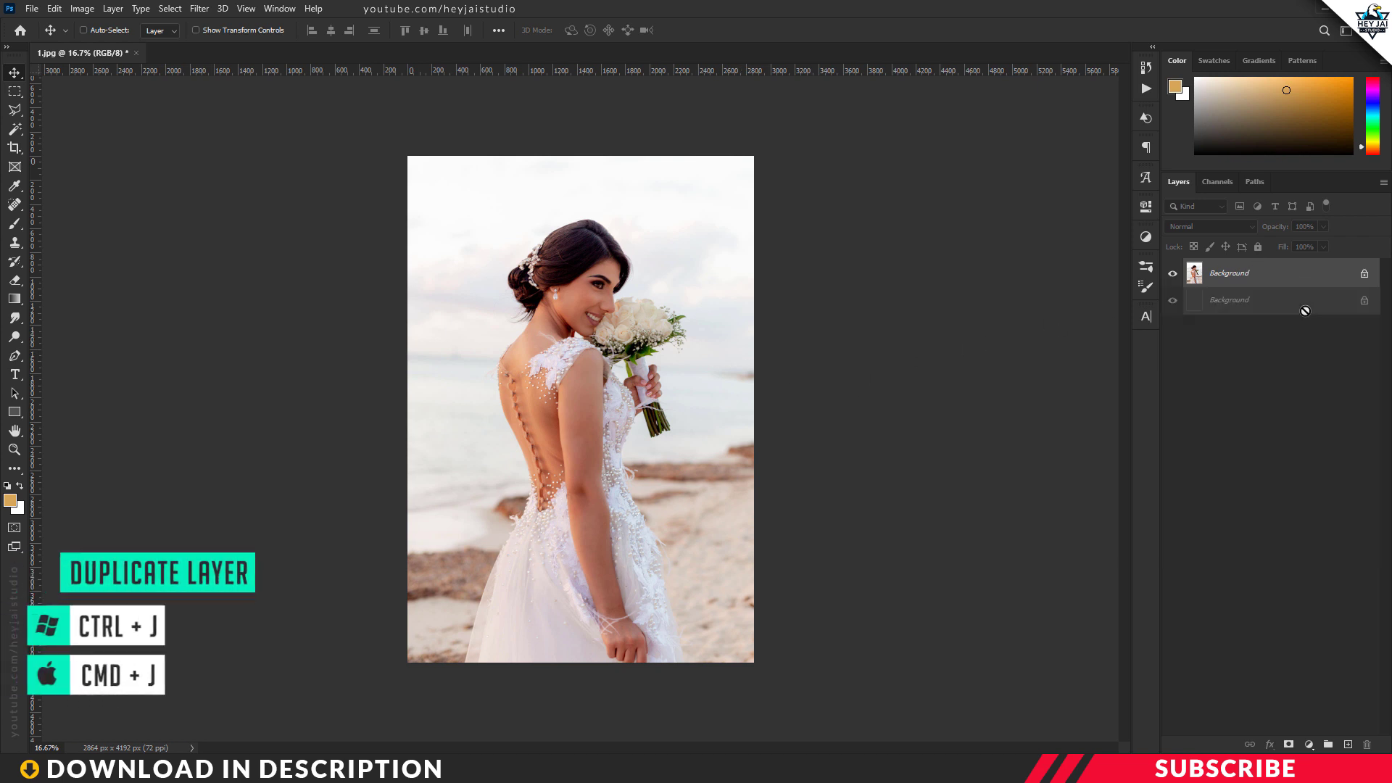
Duplicate the bride photo's Background layer into Background copy via the New Layer button
{"action": "left_click_drag", "start_coordinate": [1286, 279], "coordinate": [1354, 739]}
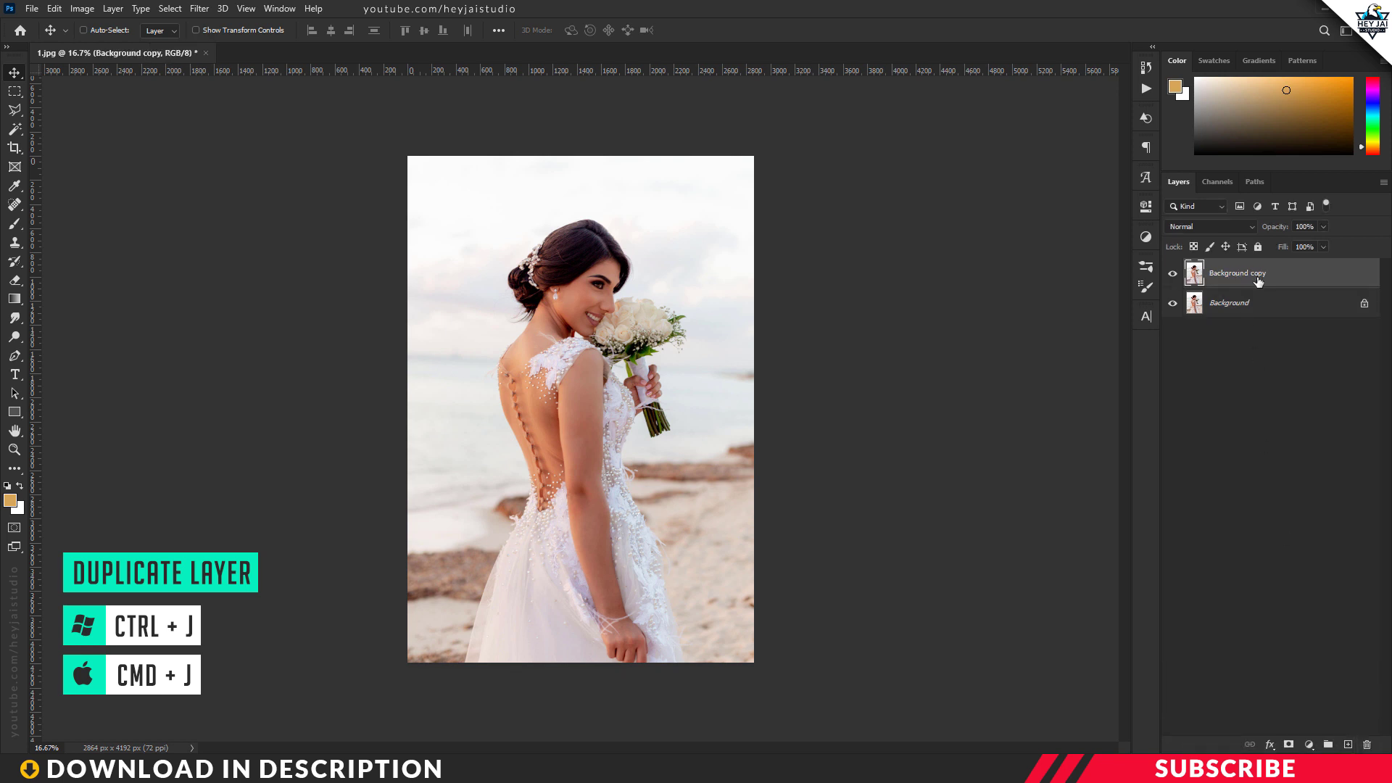
Run Camera Raw Filter on Background copy and bring up its More image settings menu
{"action": "left_click", "coordinate": [199, 8]}
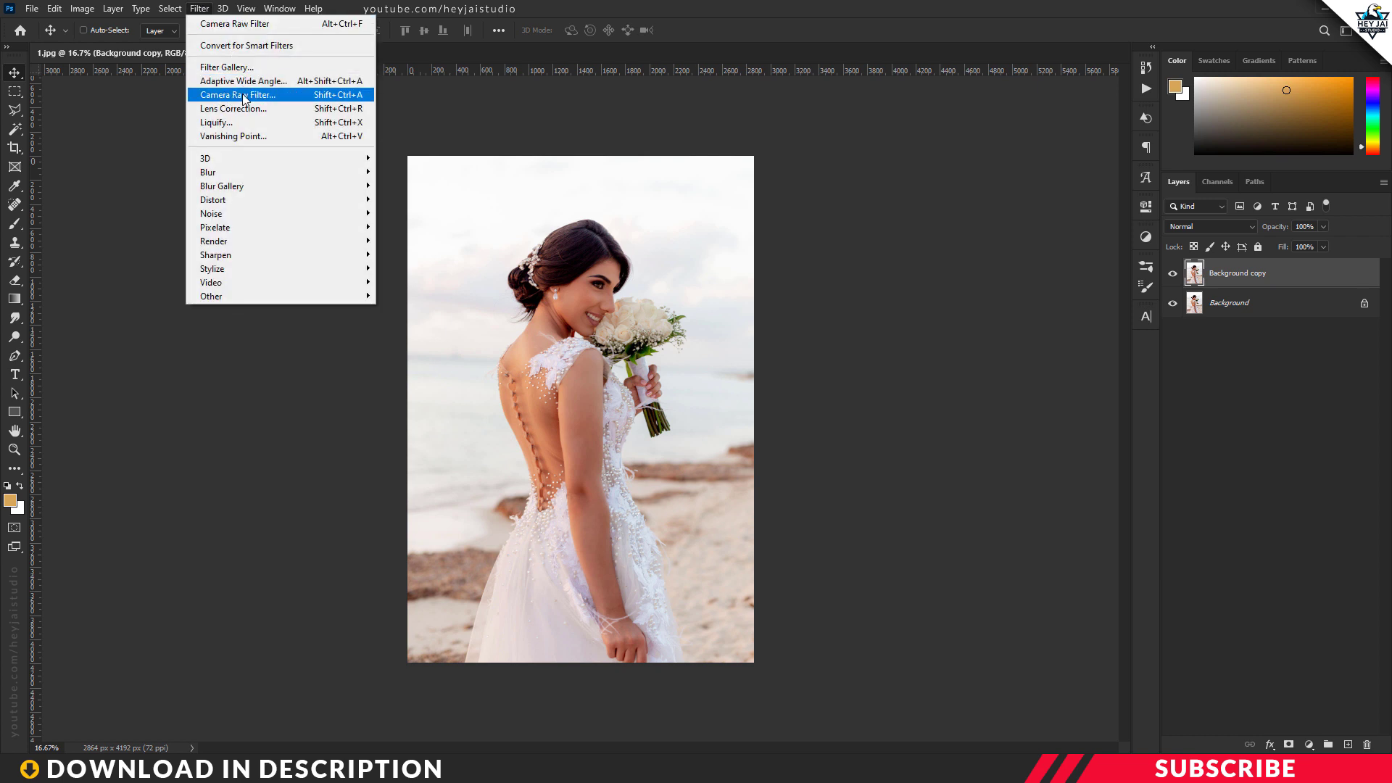
{"action": "left_click", "coordinate": [280, 98]}
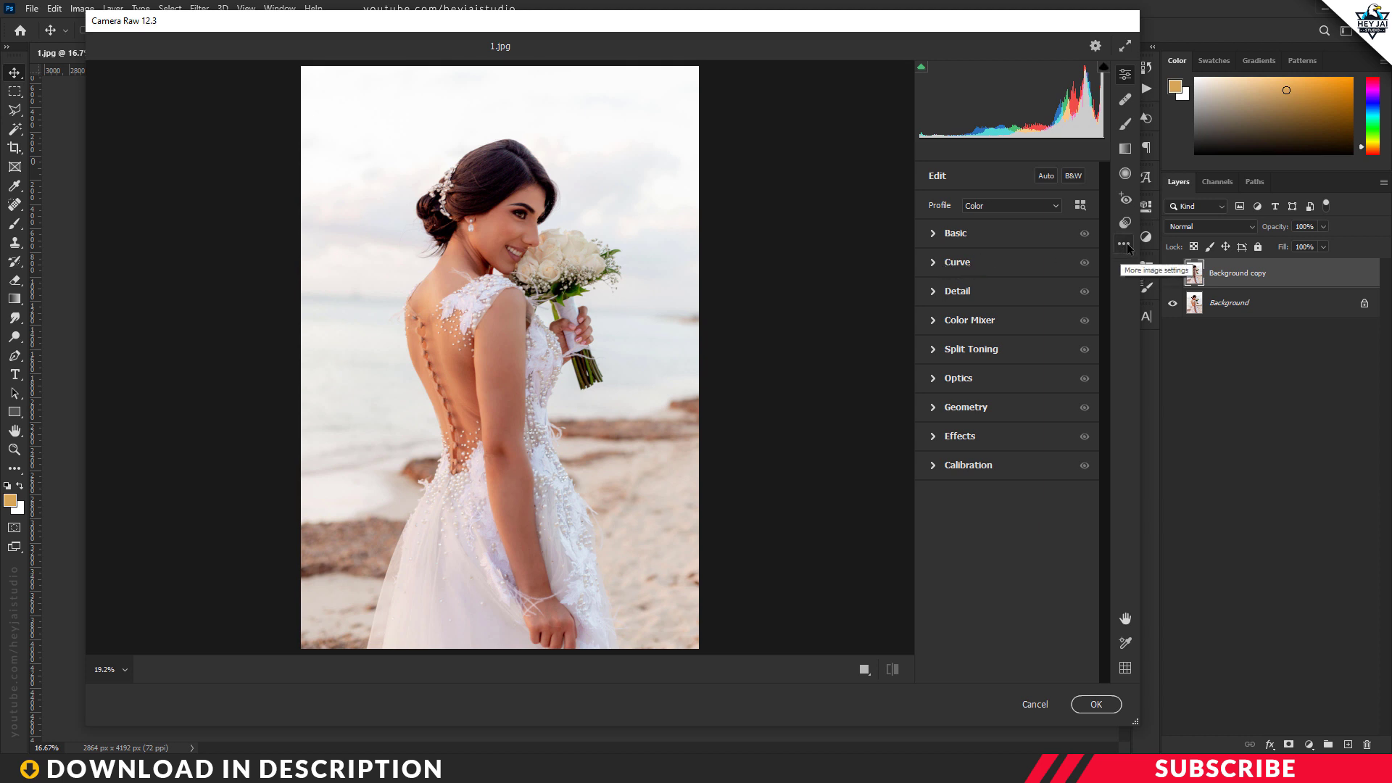
{"action": "left_click", "coordinate": [1129, 248]}
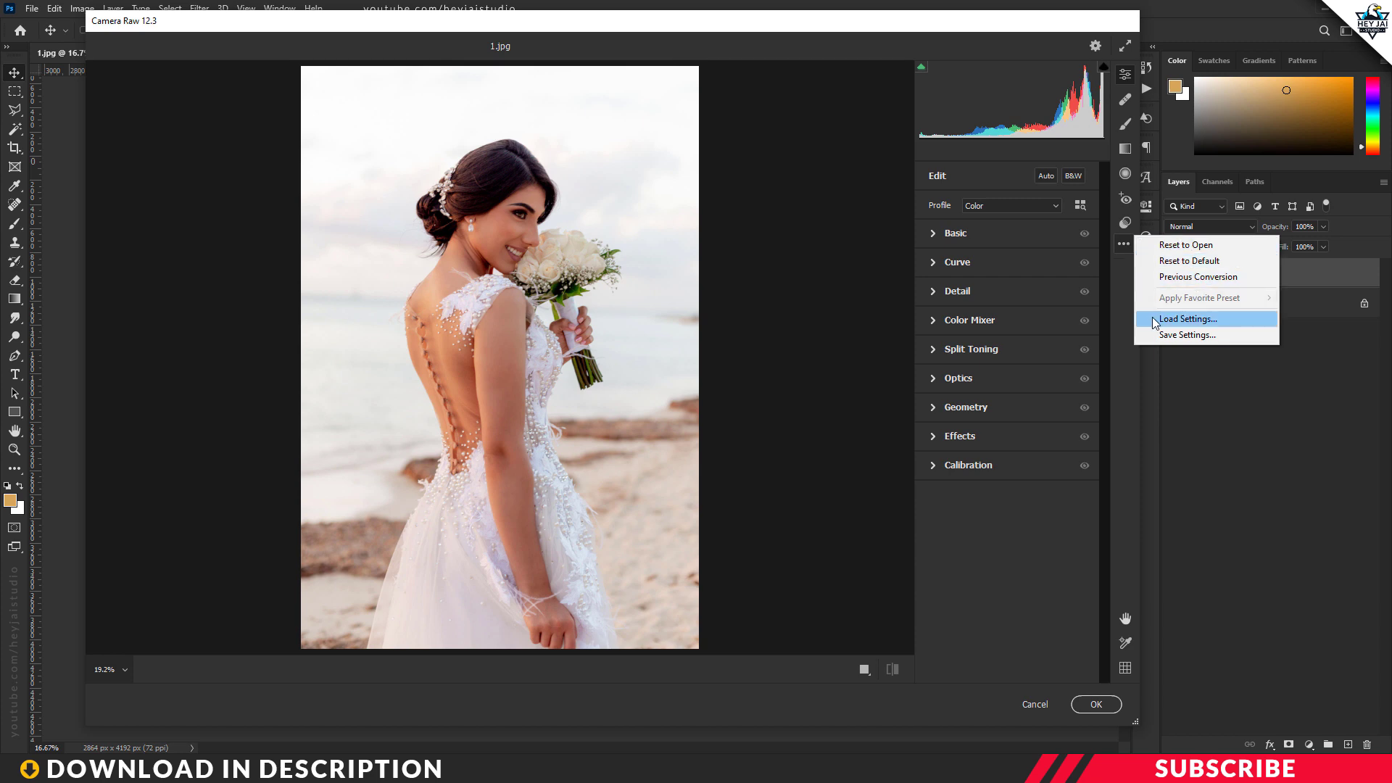
Load Gold Sparks.xmp through Load Settings to warm the bride photo in Camera Raw
{"action": "left_click", "coordinate": [1185, 319]}
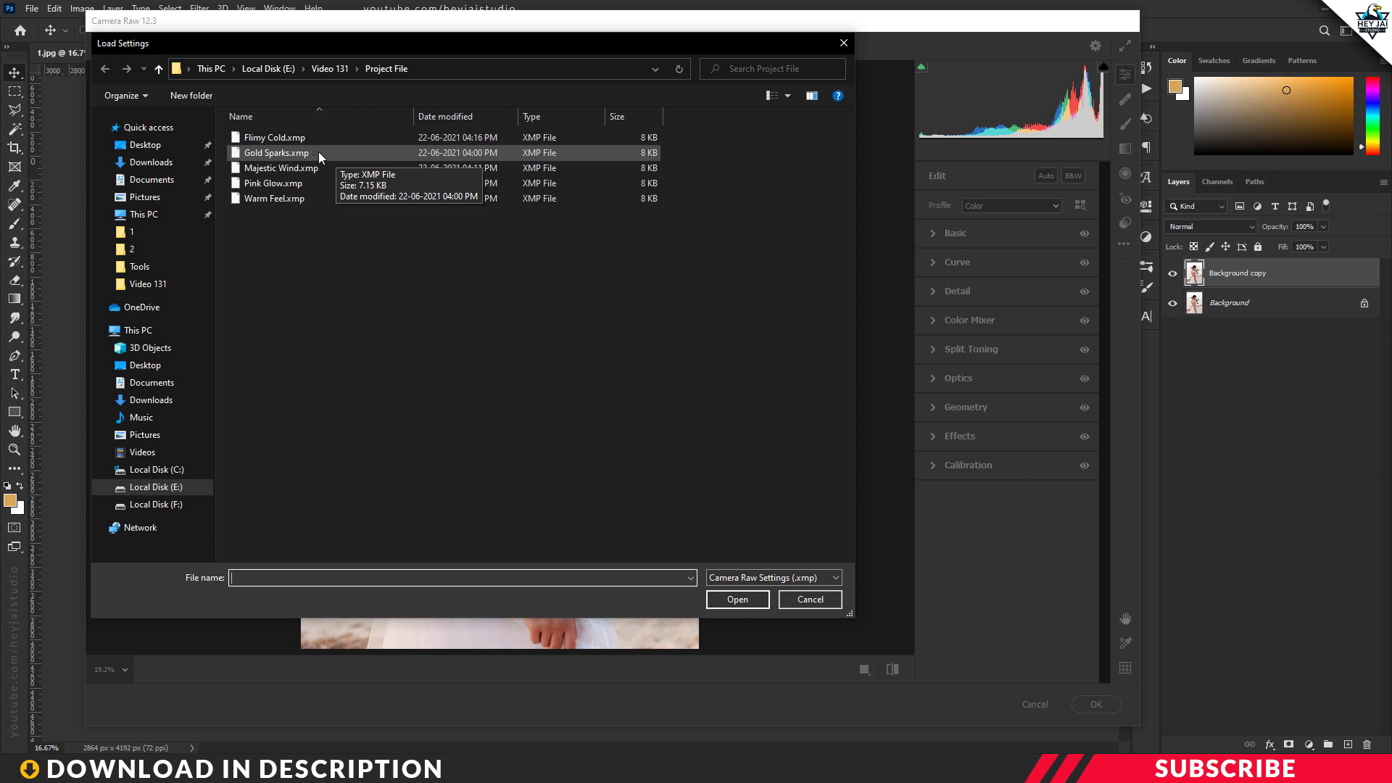
{"action": "left_click", "coordinate": [321, 157]}
{"action": "left_click", "coordinate": [739, 600]}
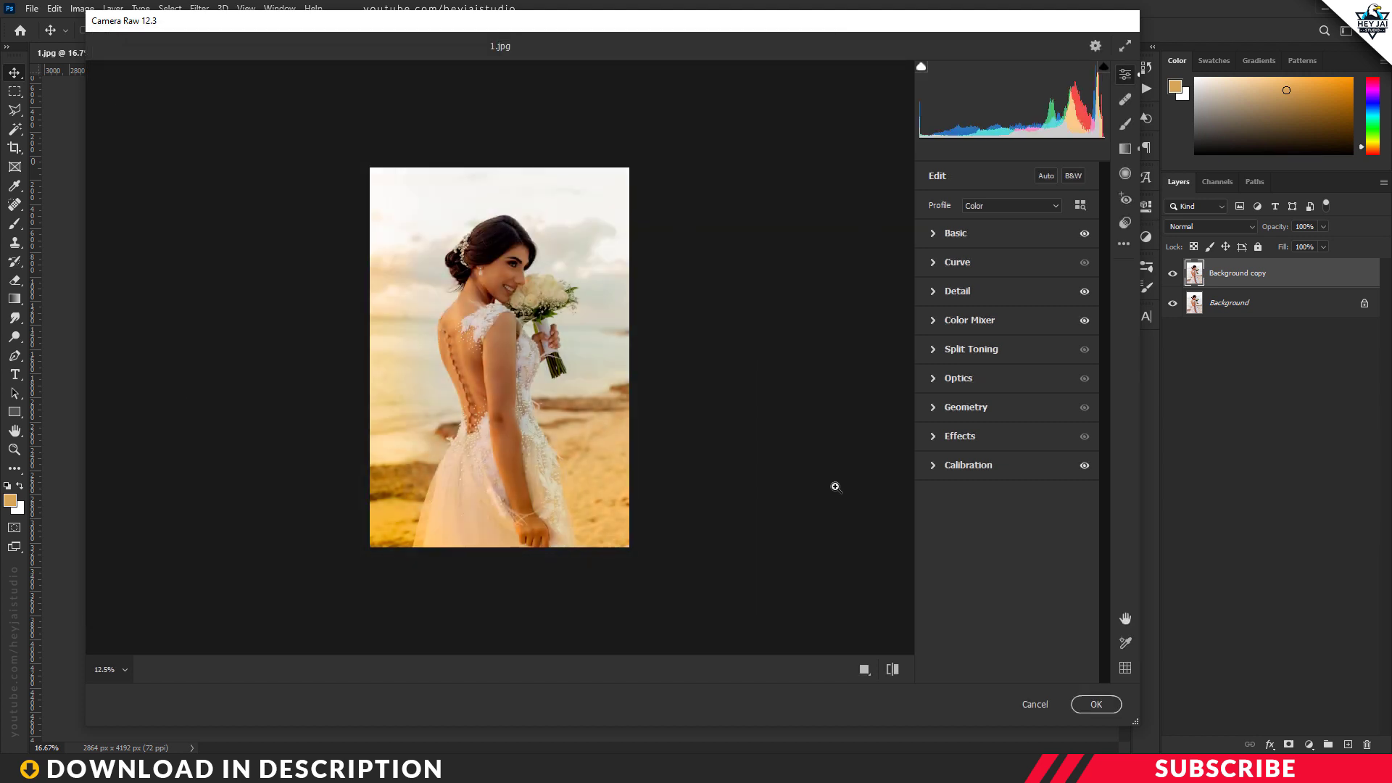
Review the Basic and Curve panel adjustments, then confirm OK to apply the golden grade
{"action": "left_click", "coordinate": [933, 234]}
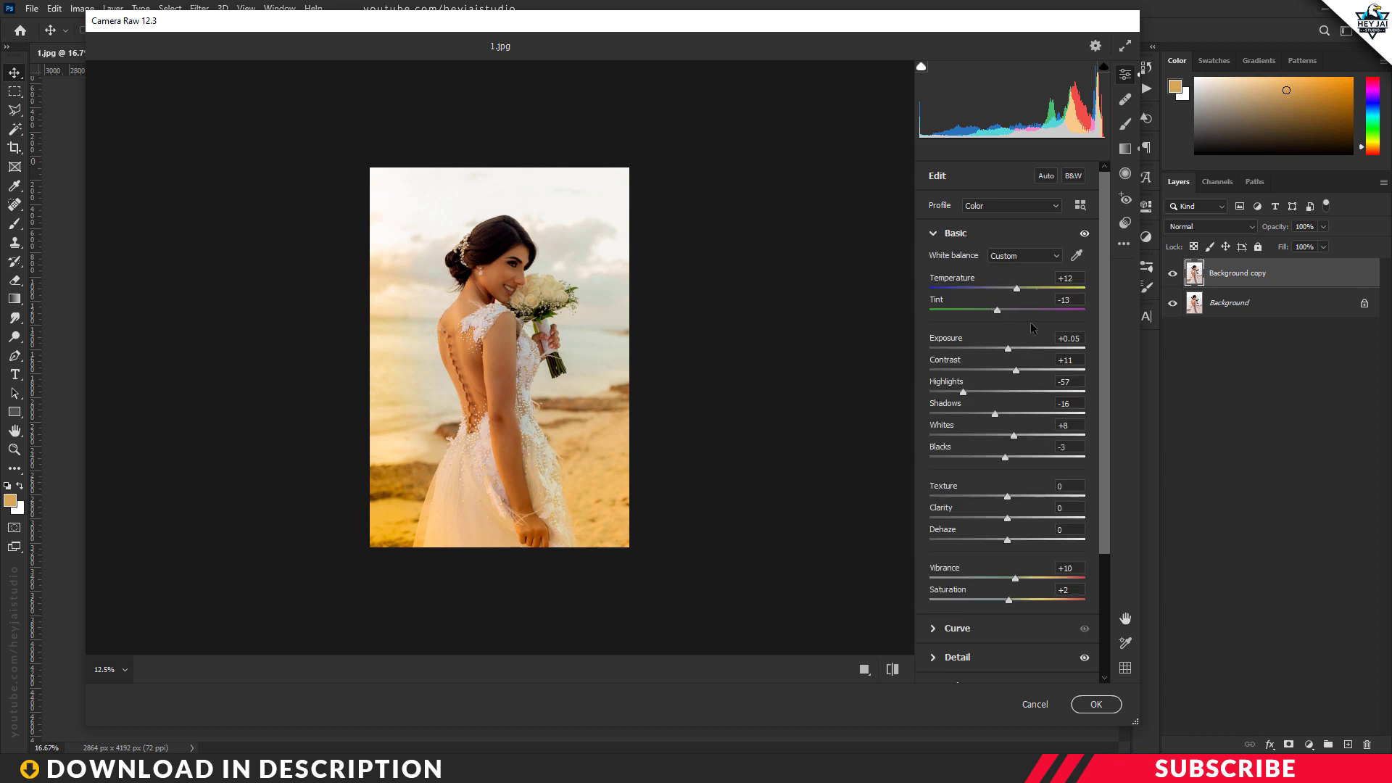
{"action": "left_click", "coordinate": [933, 235]}
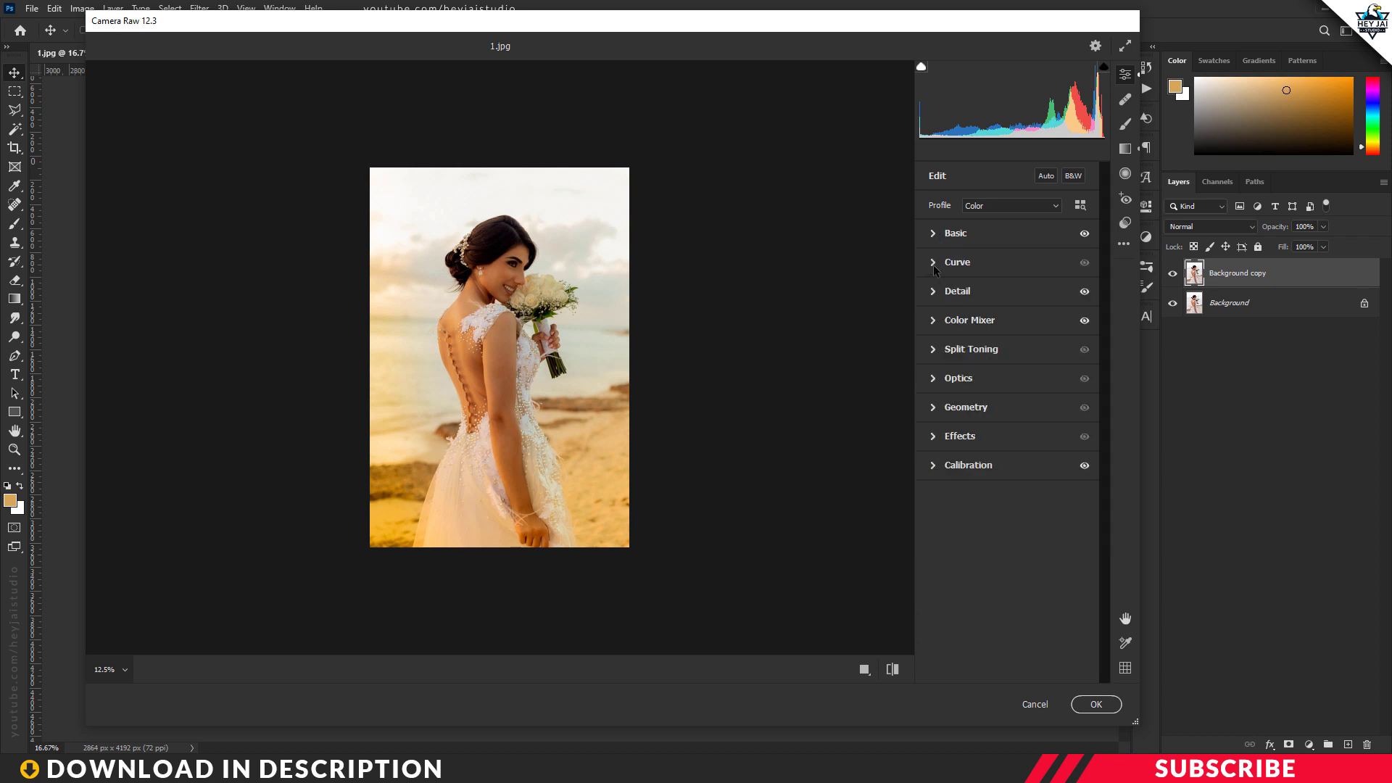
{"action": "left_click", "coordinate": [932, 263]}
{"action": "left_click", "coordinate": [1094, 705]}
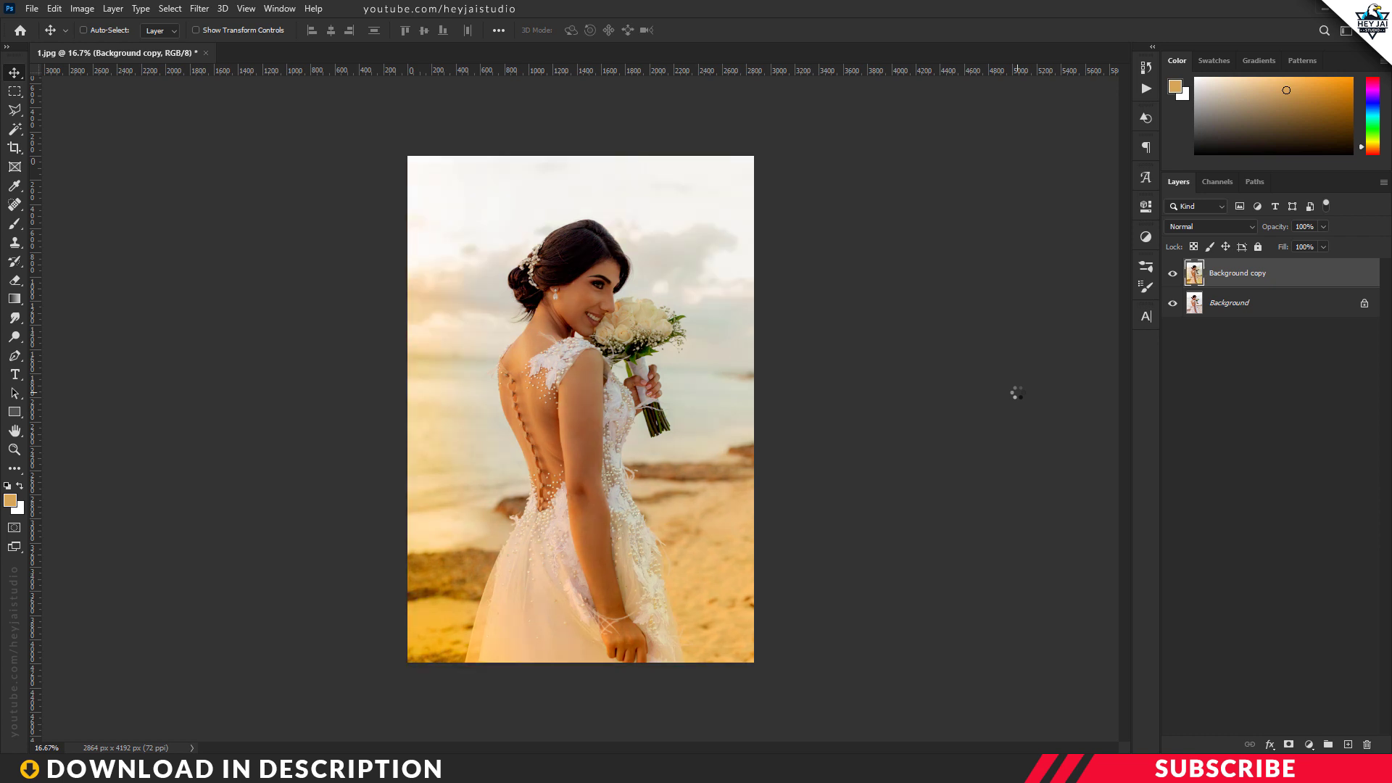
Toggle Background copy's visibility off and on to compare the golden grade with the original
{"action": "left_click", "coordinate": [1173, 275]}
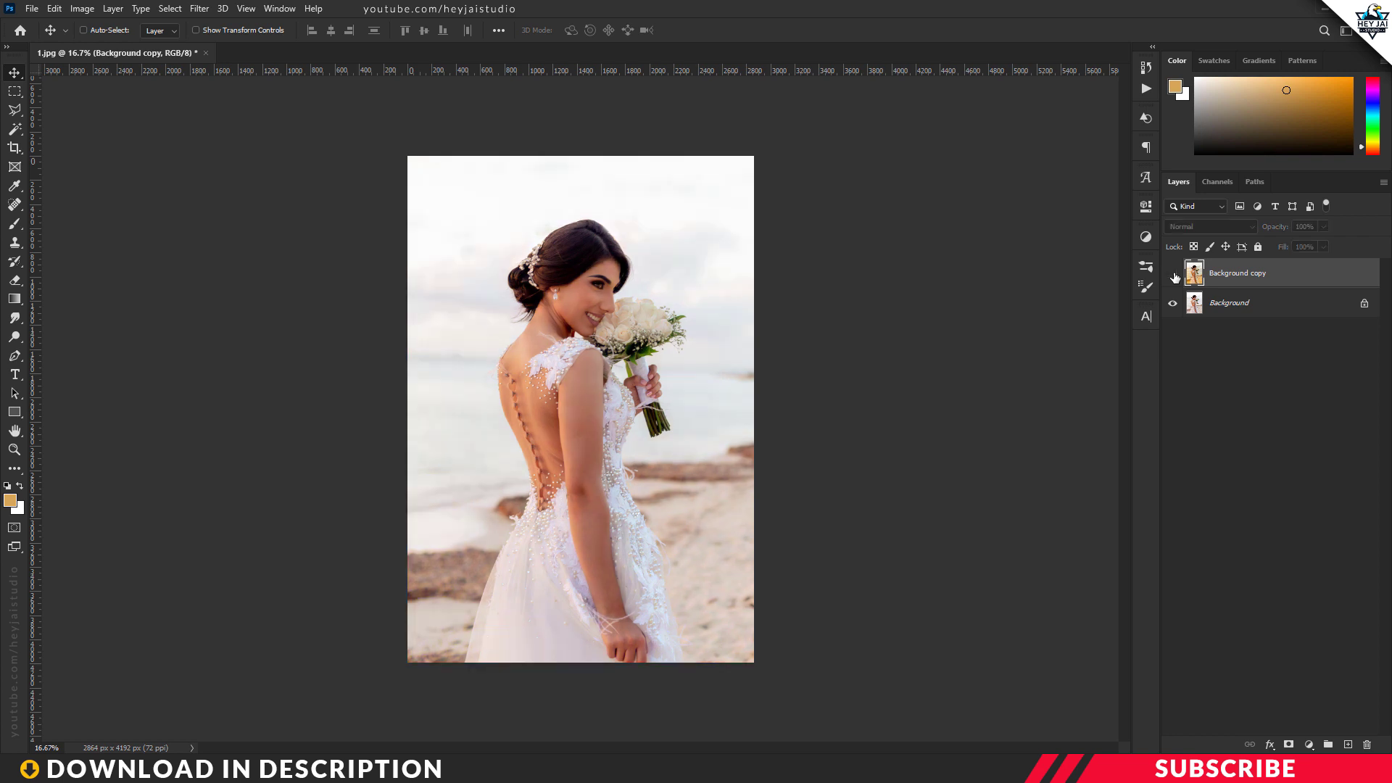
{"action": "left_click", "coordinate": [1174, 274]}
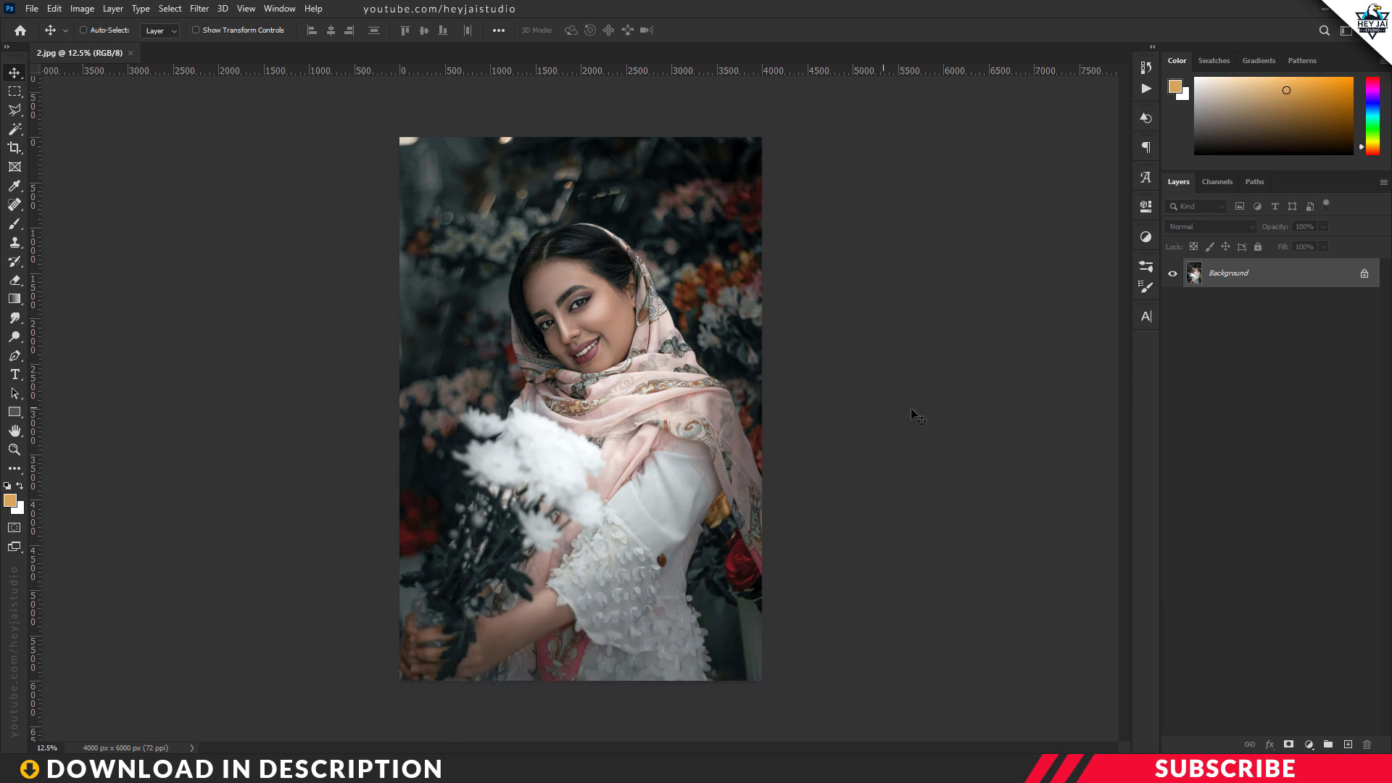
Duplicate the headscarf portrait's Background layer into Layer 1 with Ctrl+J
{"action": "key", "text": "ctrl"}
{"action": "key", "text": "ctrl+j"}
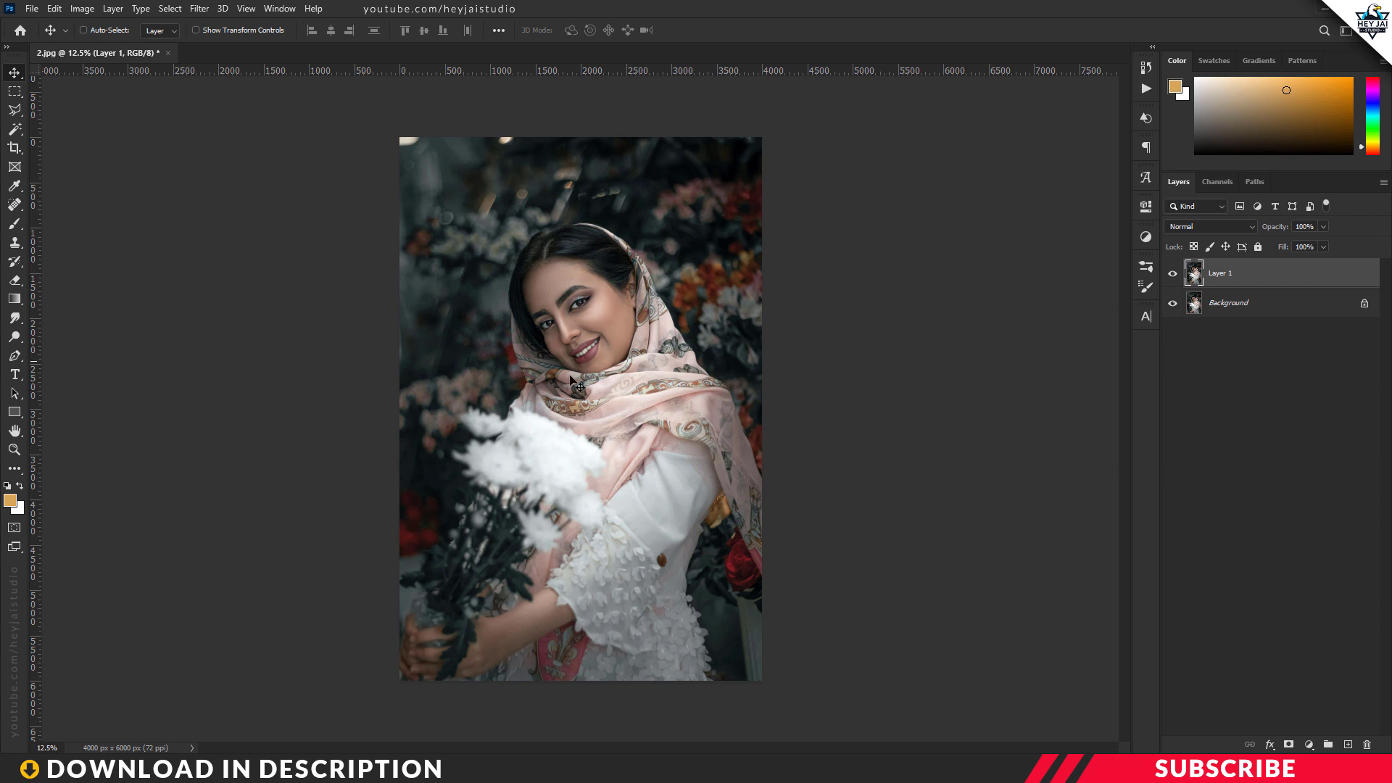
Run Camera Raw Filter on Layer 1 and bring up its More image settings menu
{"action": "left_click", "coordinate": [198, 10]}
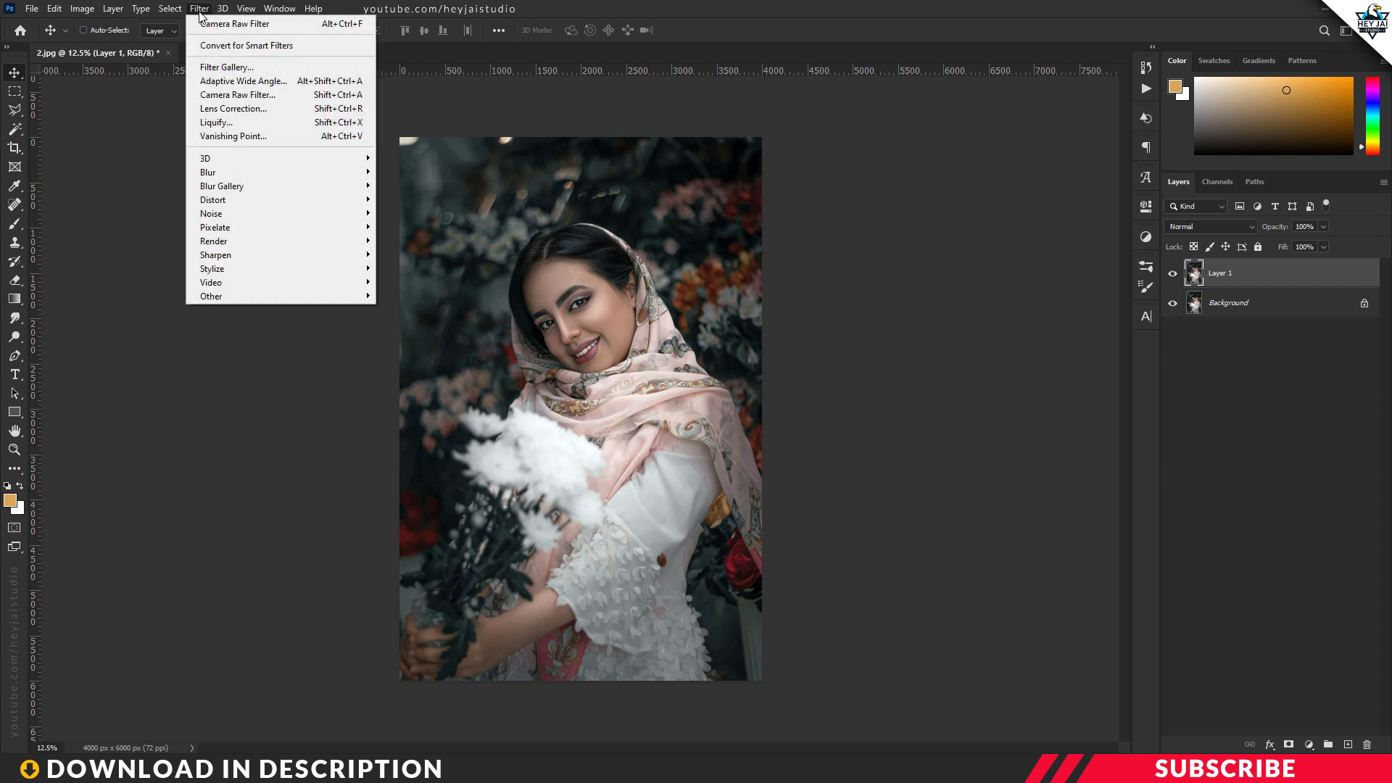
{"action": "left_click", "coordinate": [238, 94]}
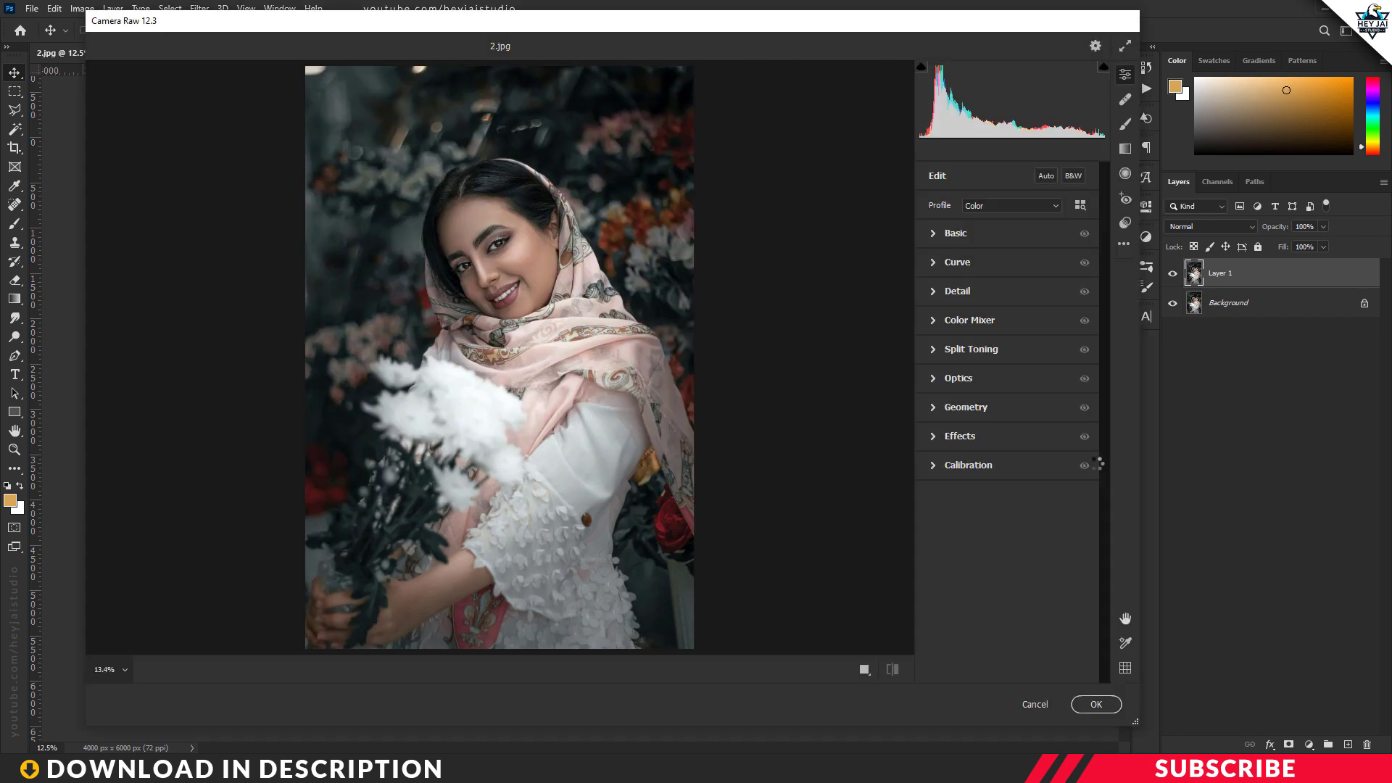
{"action": "left_click", "coordinate": [1128, 247]}
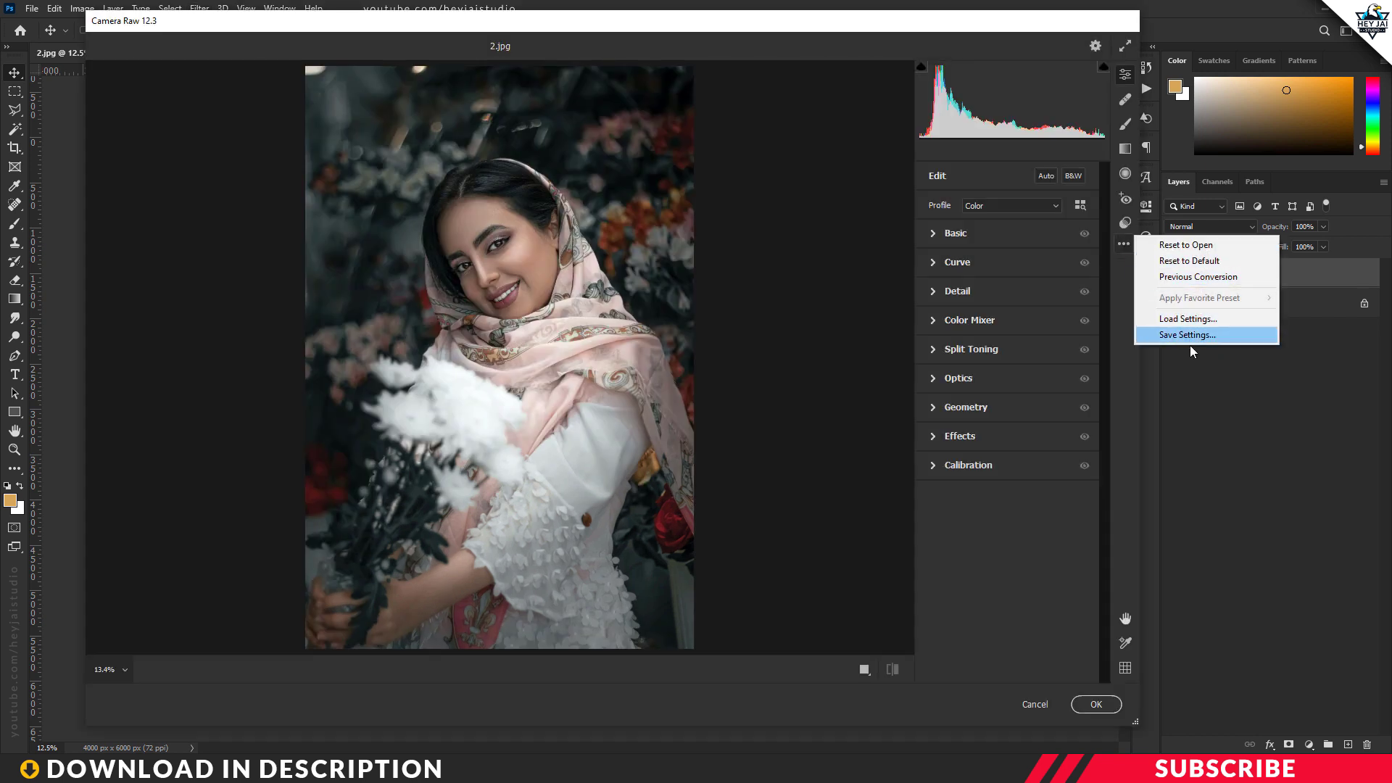
Load Majestic Wind.xmp through Load Settings to give the portrait a teal cinematic grade
{"action": "left_click", "coordinate": [1205, 322]}
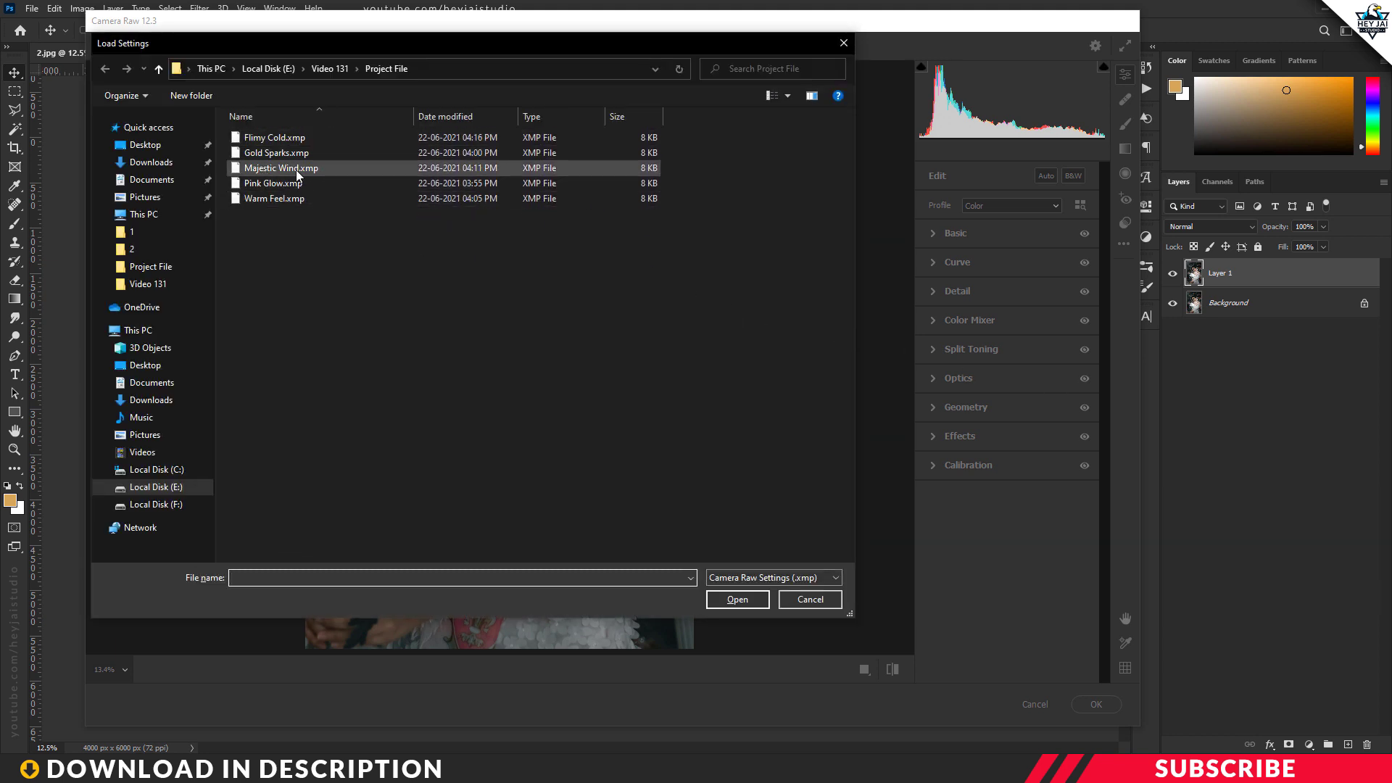
{"action": "left_click", "coordinate": [303, 168]}
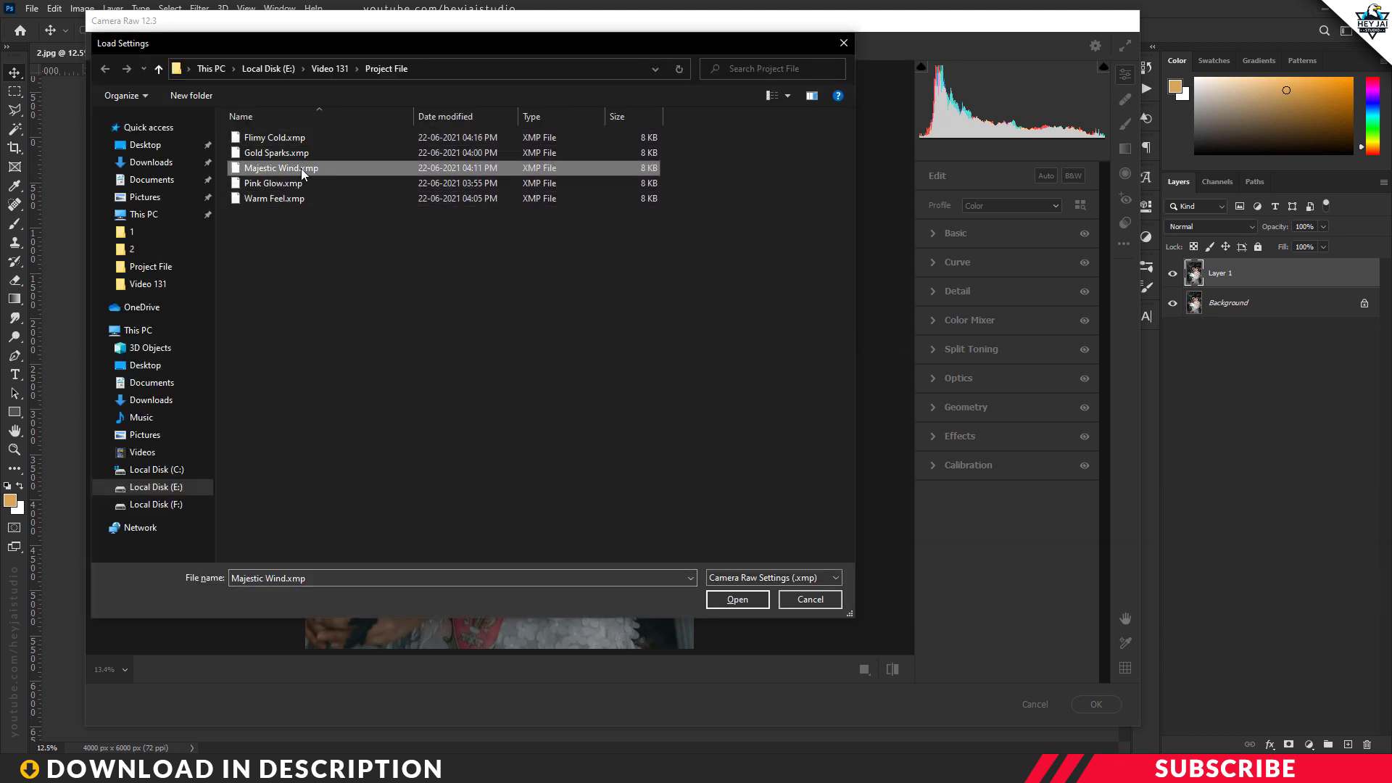
{"action": "left_click", "coordinate": [737, 599]}
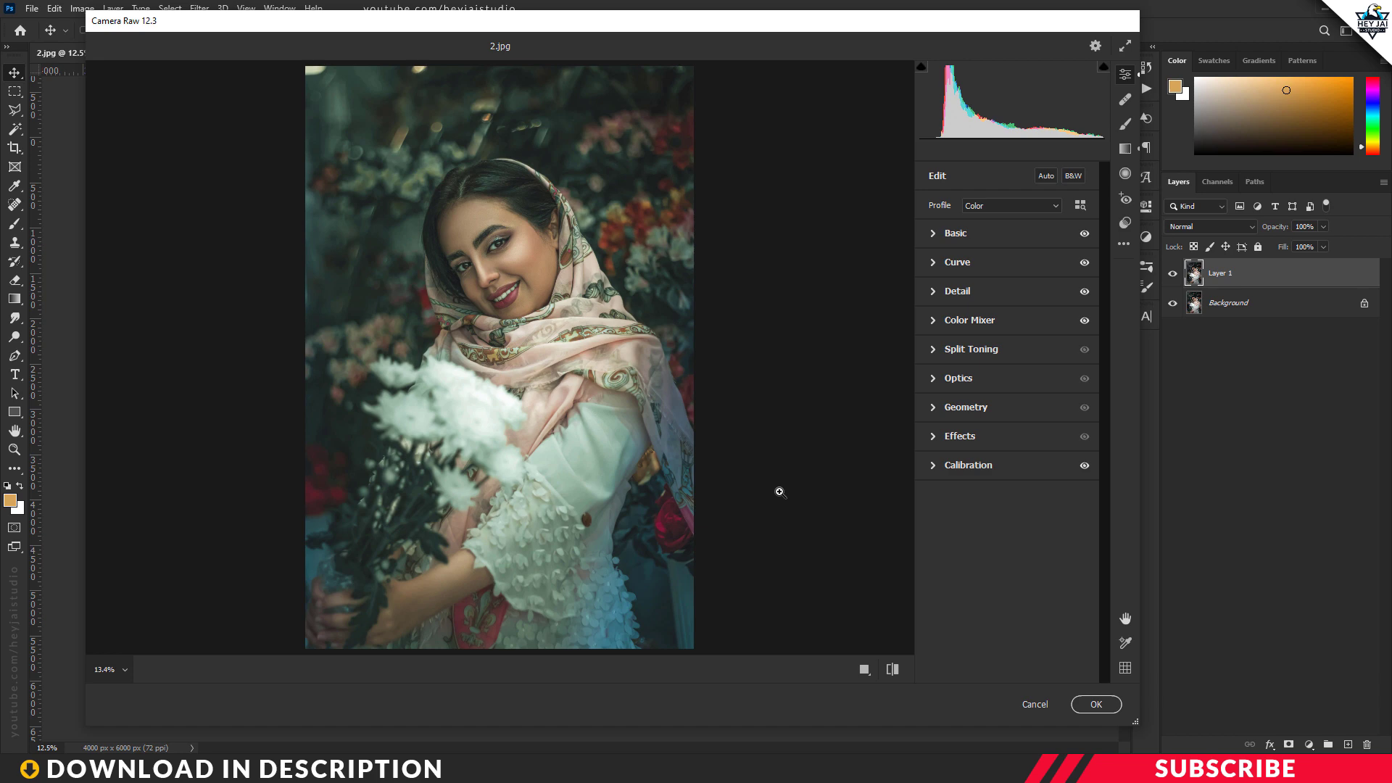
Confirm OK to apply the teal grade, then toggle Layer 1's visibility to compare with the original
{"action": "left_click", "coordinate": [1096, 705]}
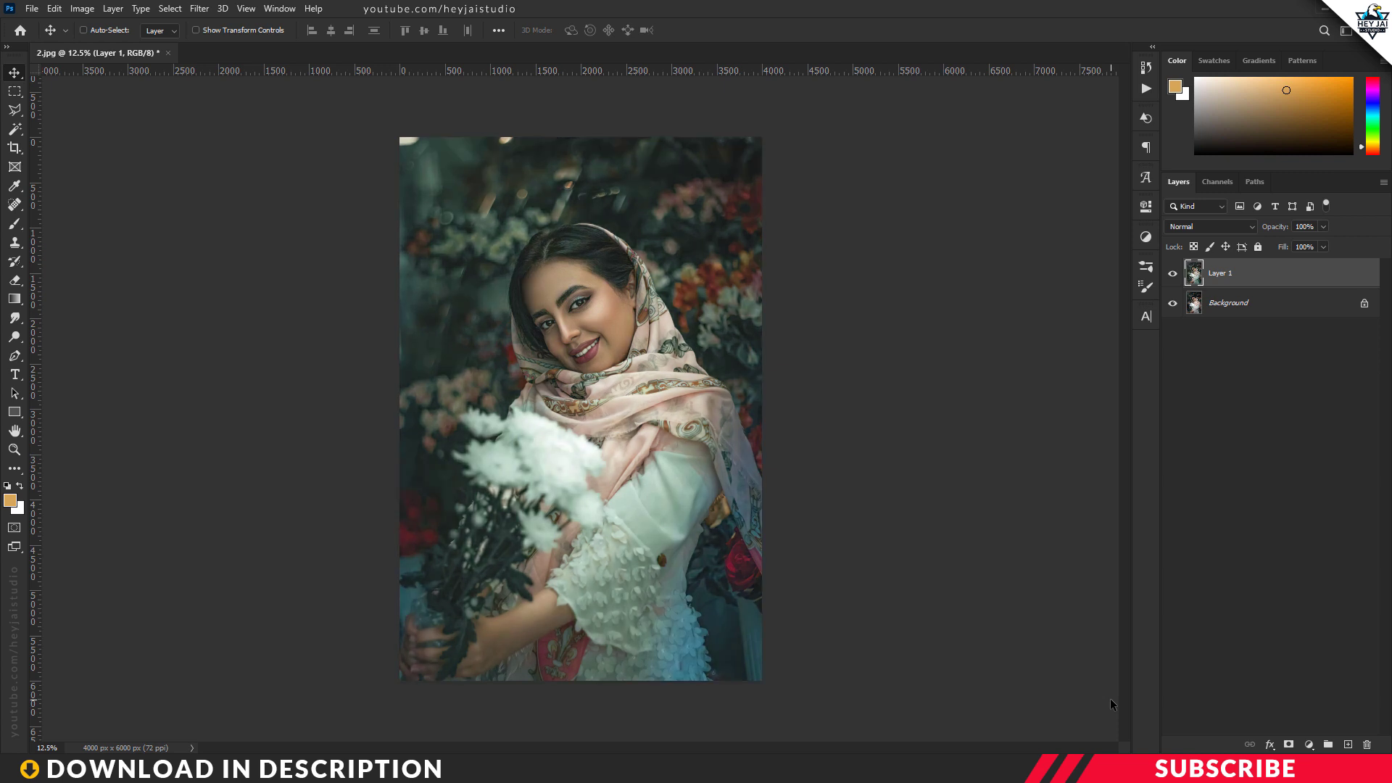
{"action": "left_click", "coordinate": [1174, 275]}
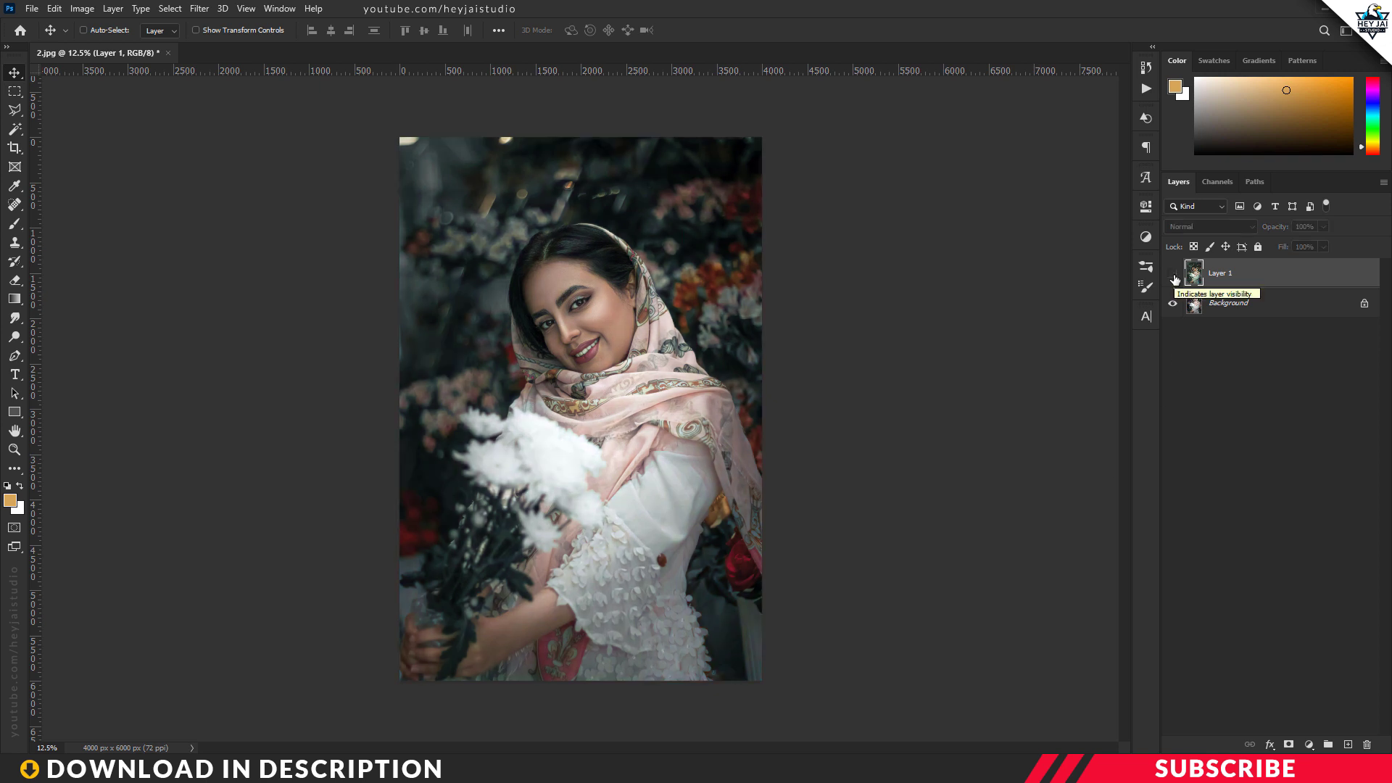
{"action": "left_click", "coordinate": [1175, 277]}
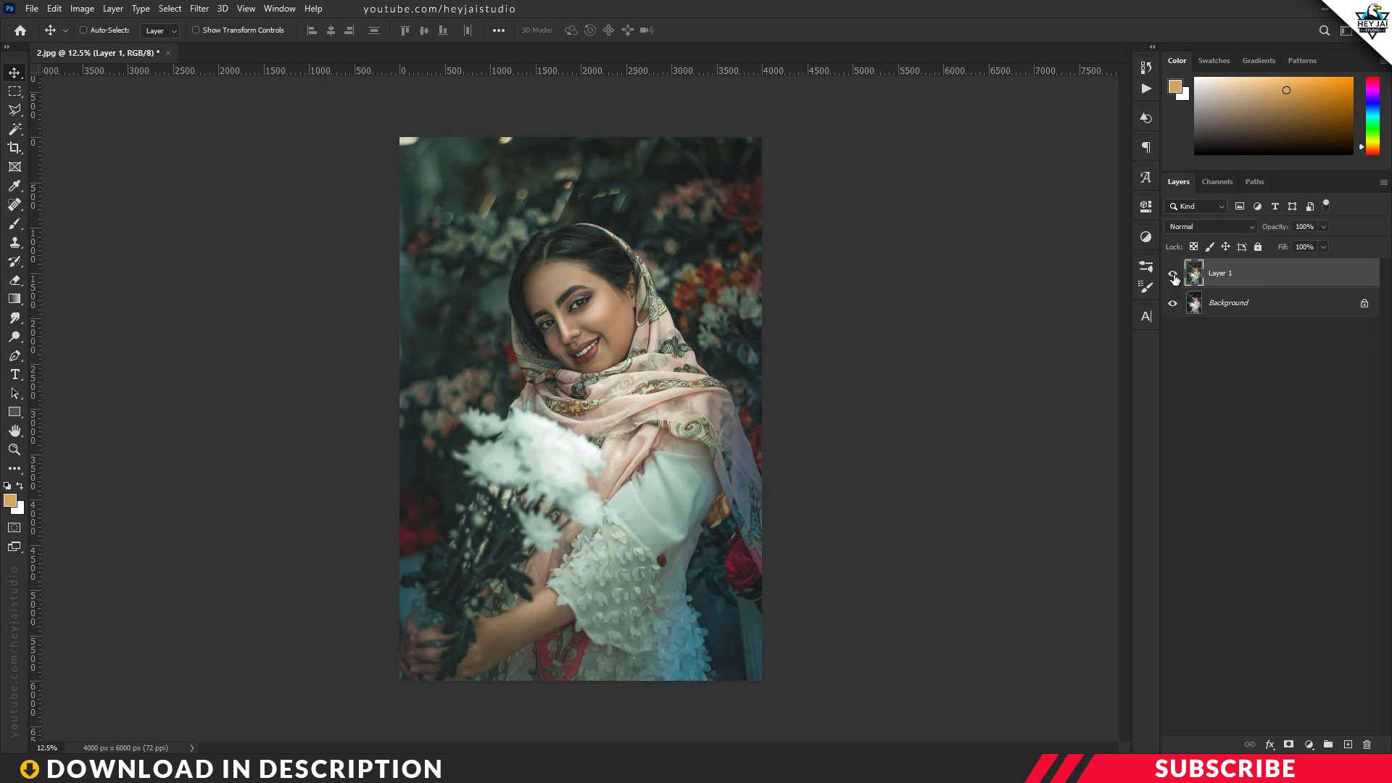